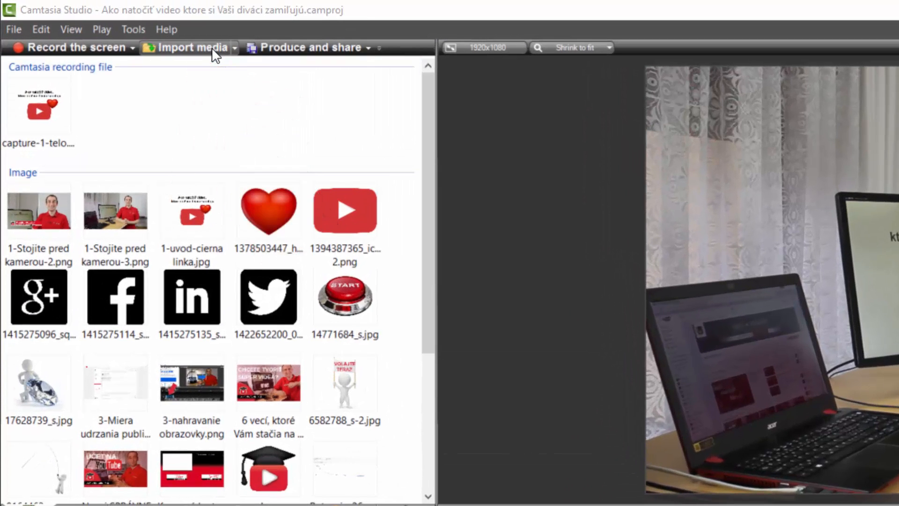
- Import the audio file "Podmazová hudba - Video Academy" into the project's media and find it among the imported clips
left_click(213, 48)
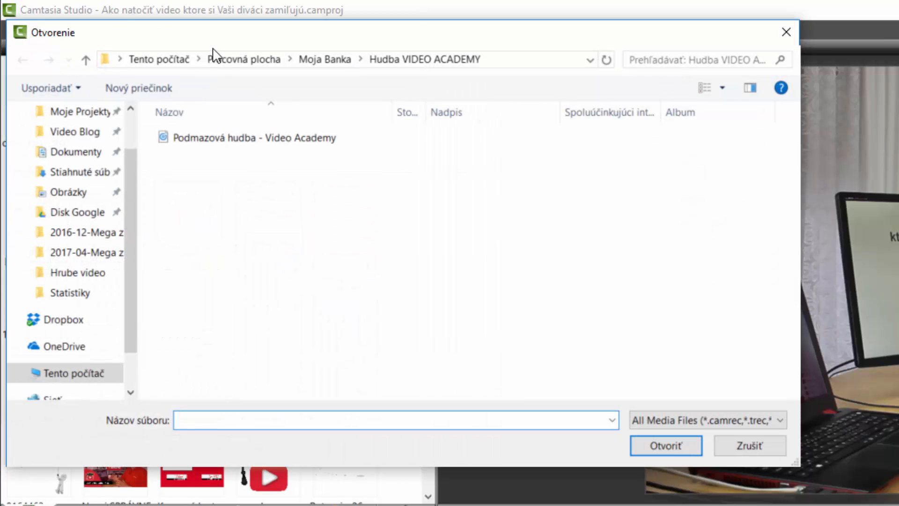
left_click(253, 138)
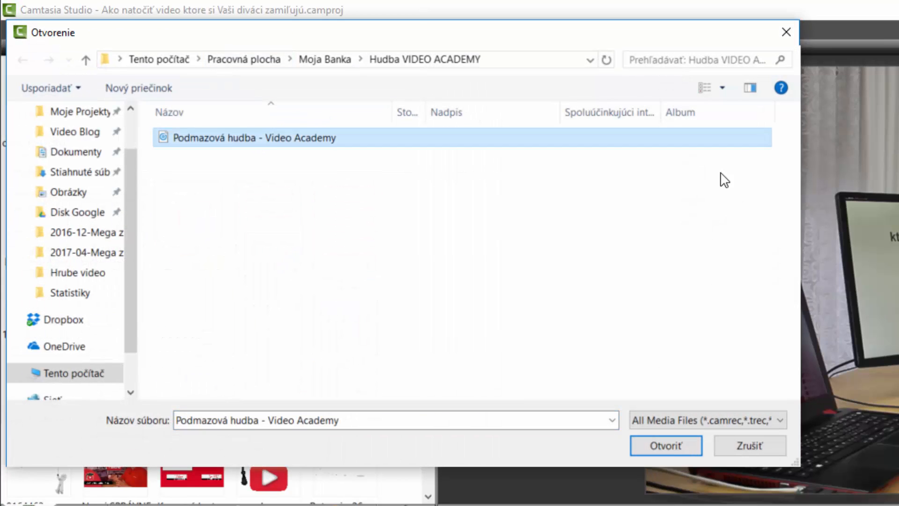
left_click(669, 447)
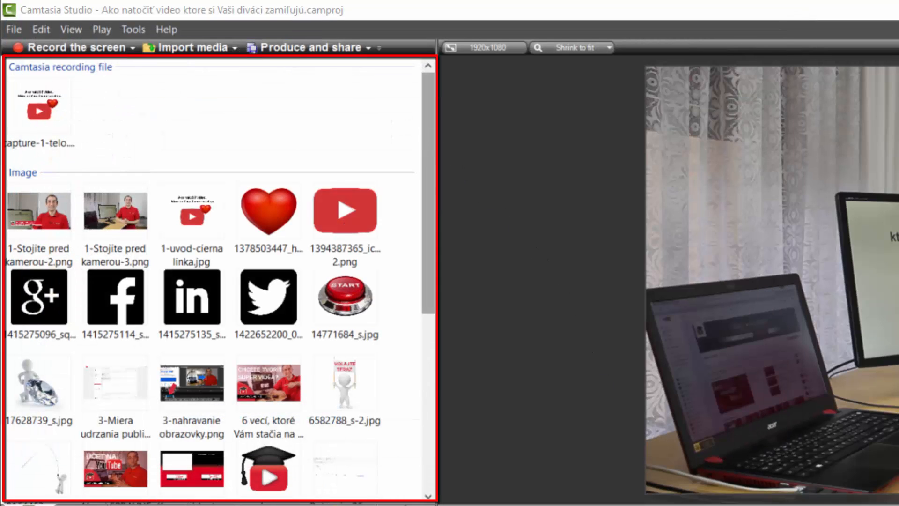
left_click_drag(425, 133, 429, 338)
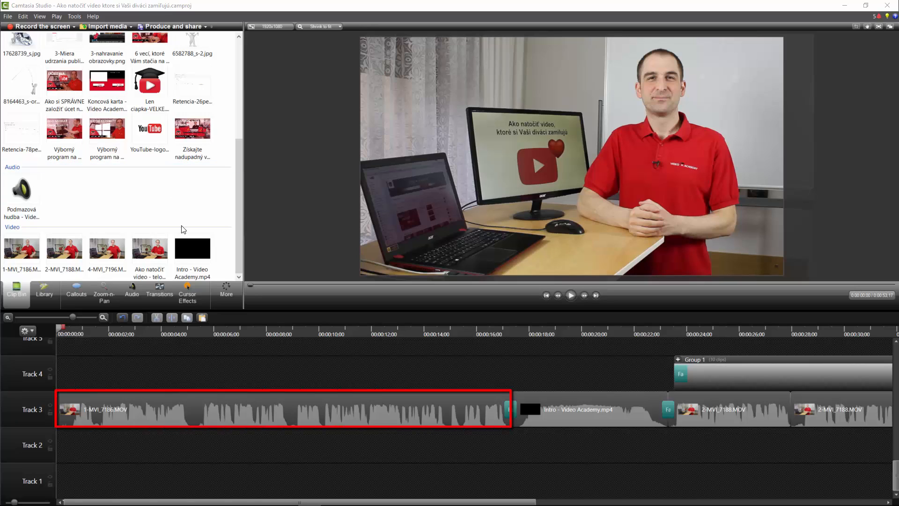
- Preview several points of the clips on Track 3, including the intro, and return the playhead to the timeline's start
left_click(551, 331)
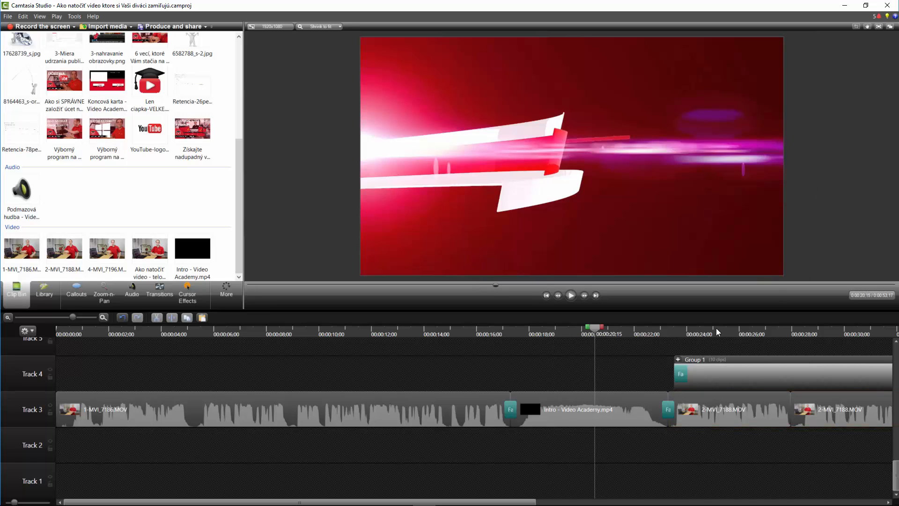
left_click(703, 331)
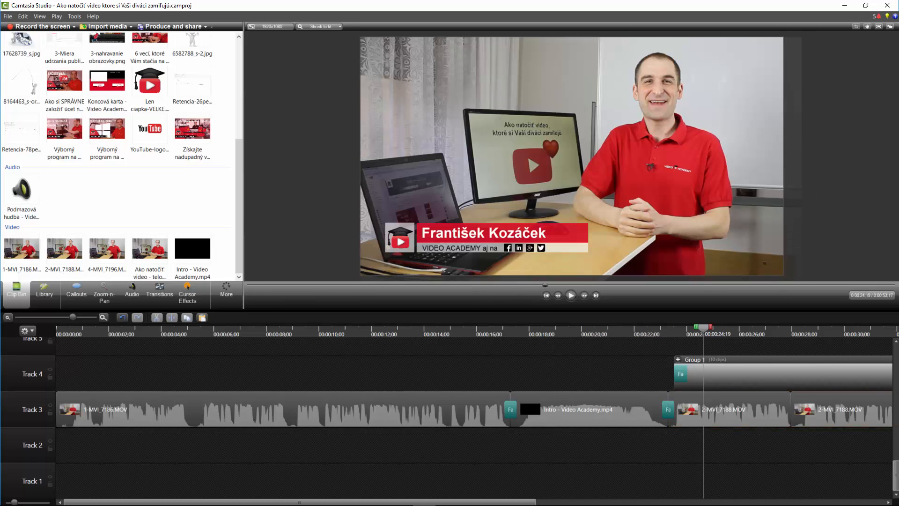
left_click(206, 331)
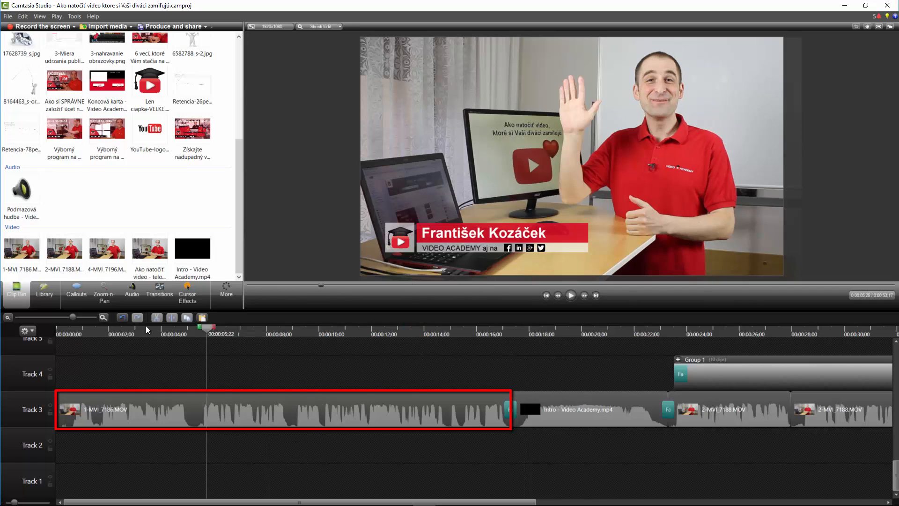
left_click(53, 327)
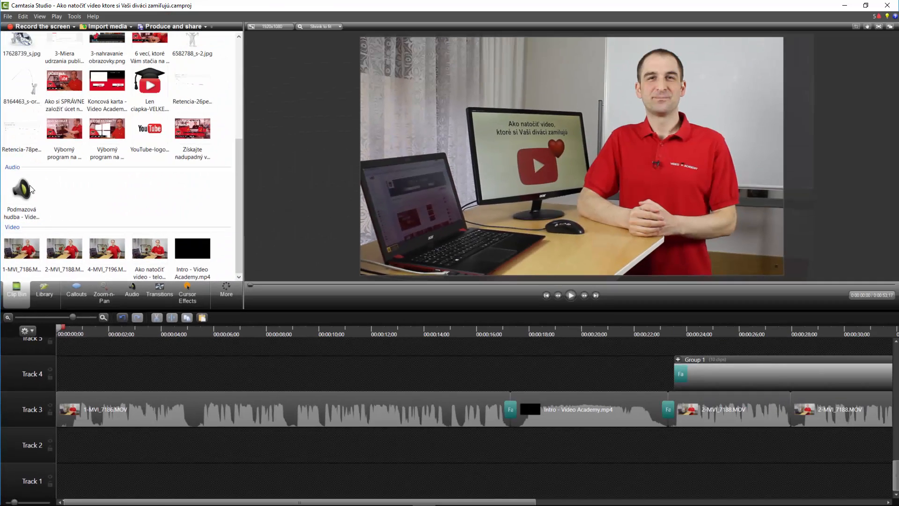
- Place the Podmazová hudba music on Track 2, aligned with the timeline's start, and play the opening to hear it
left_click(29, 187)
left_click_drag(25, 186, 167, 410)
left_click_drag(177, 444, 177, 440)
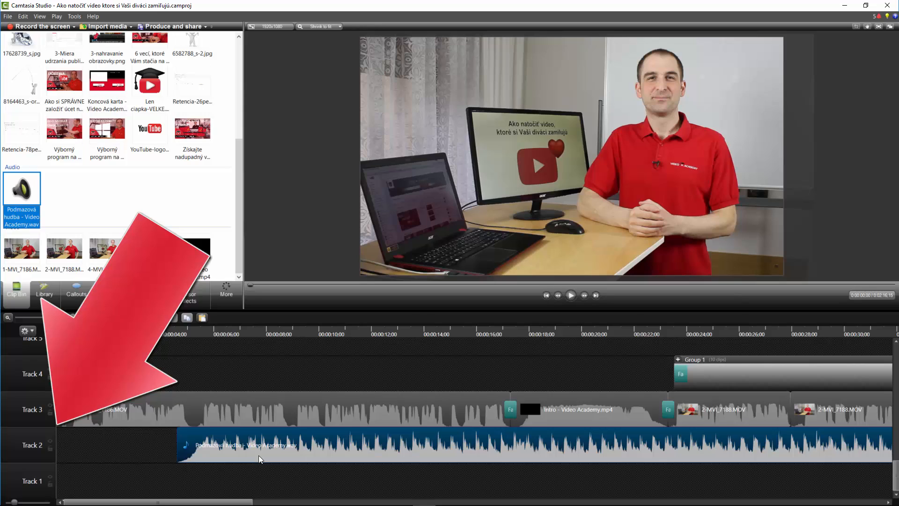
left_click_drag(259, 455, 294, 459)
left_click_drag(215, 447, 68, 449)
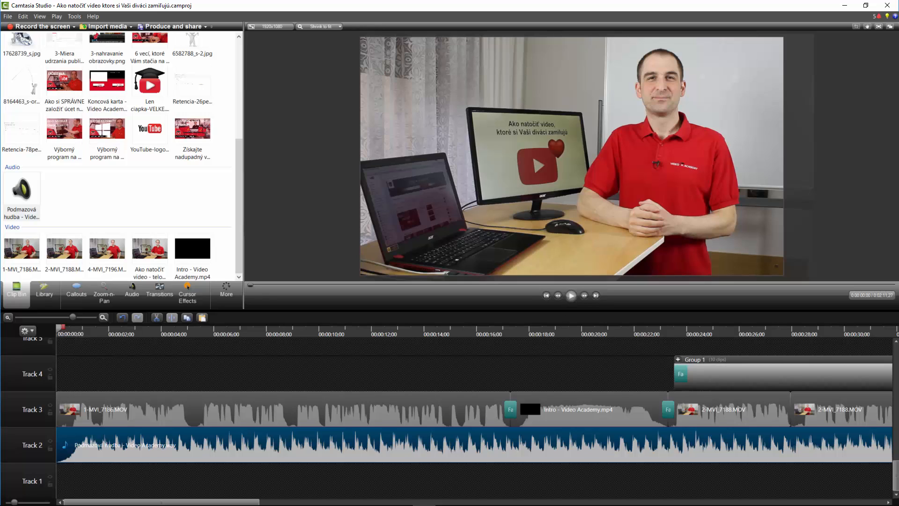
left_click(571, 295)
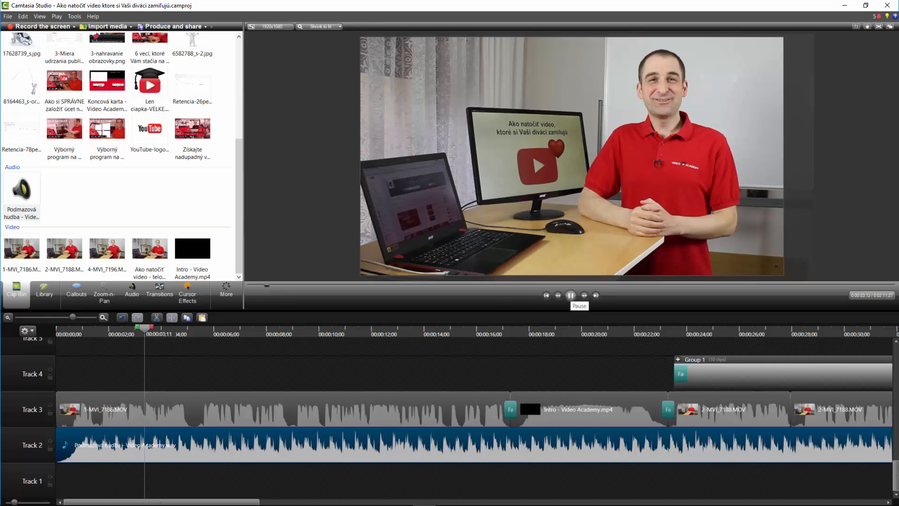
left_click(571, 295)
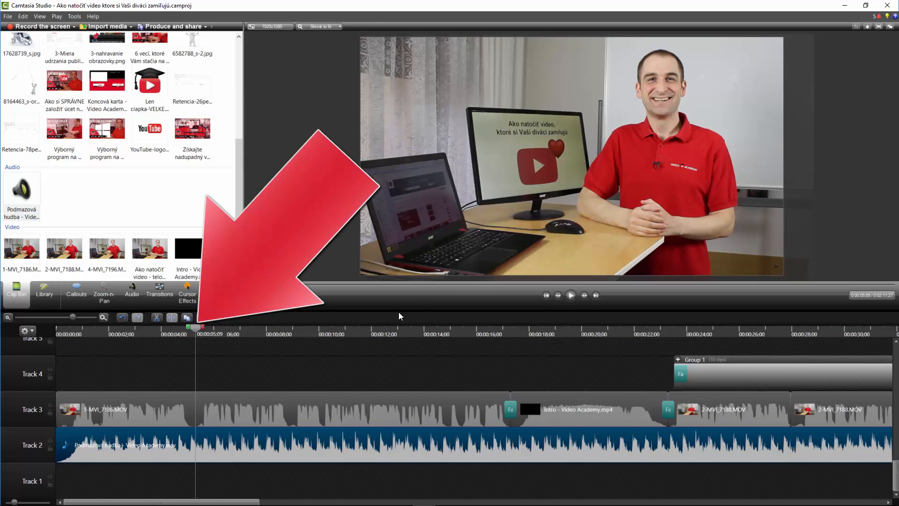
- Split the Track 2 music at 00:00:17;09, where the Intro - Video Academy.mp4 clip begins, and delete the part after the split
left_click_drag(196, 329, 510, 337)
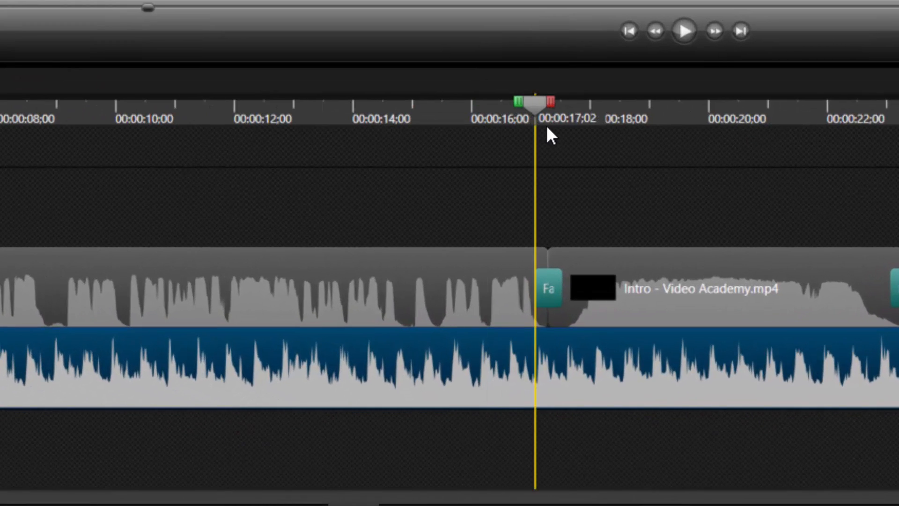
left_click_drag(547, 127, 549, 127)
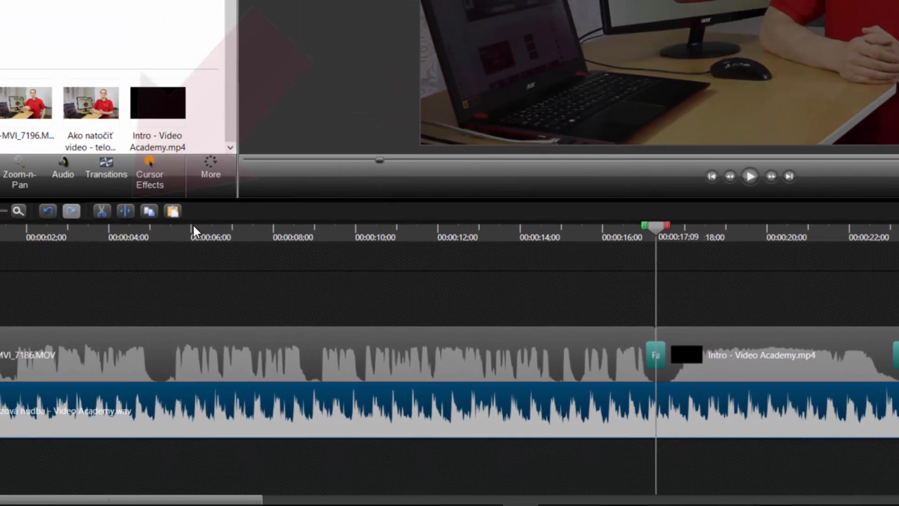
left_click(126, 213)
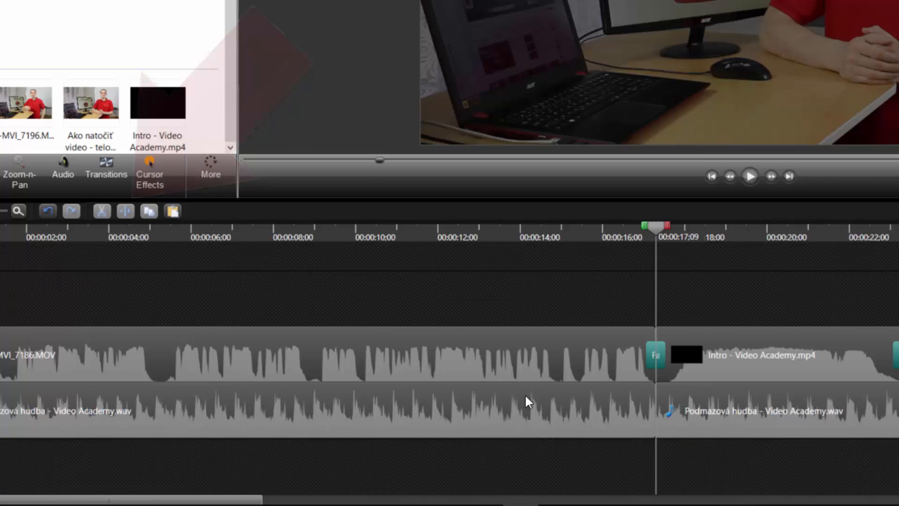
mouse_move(701, 422)
left_mouse_down()
mouse_move(776, 420)
mouse_move(705, 423)
left_mouse_up()
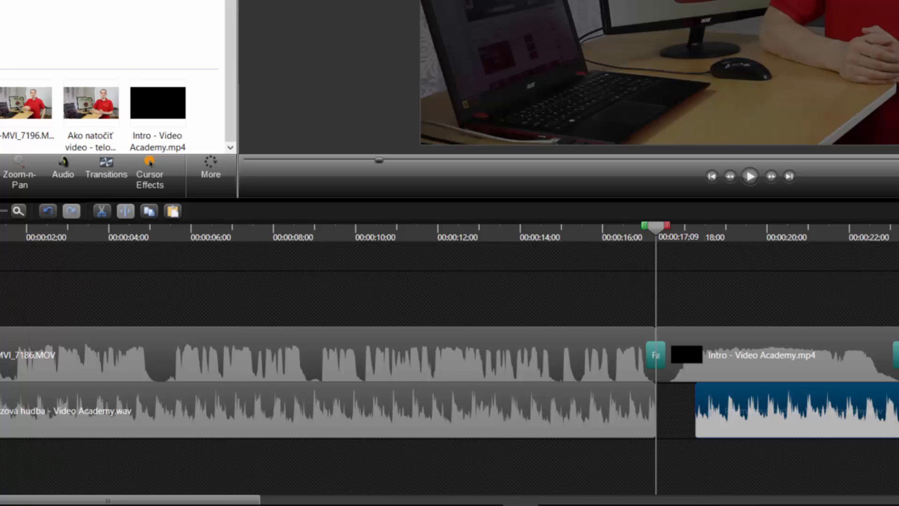
key("Delete")
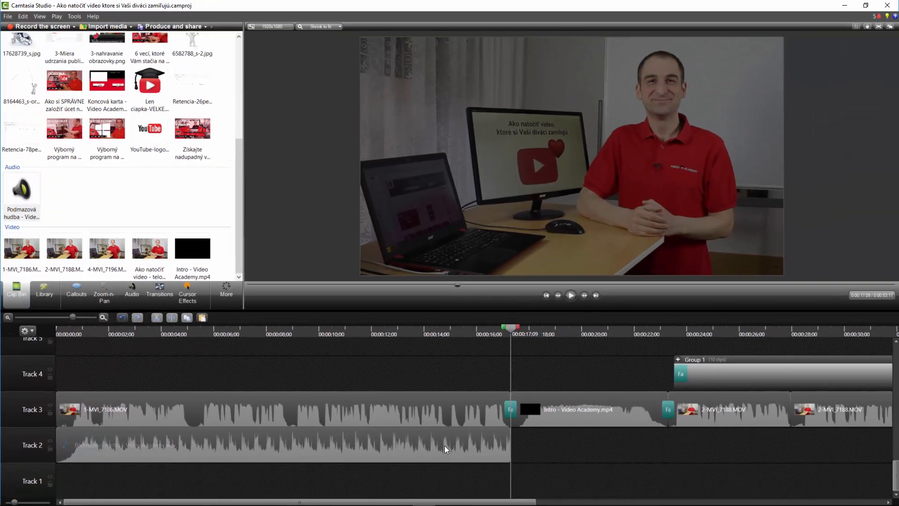
- Lower the volume of the Track 2 music clip to 14 % and play the opening from the start to check the mix
left_click(354, 446)
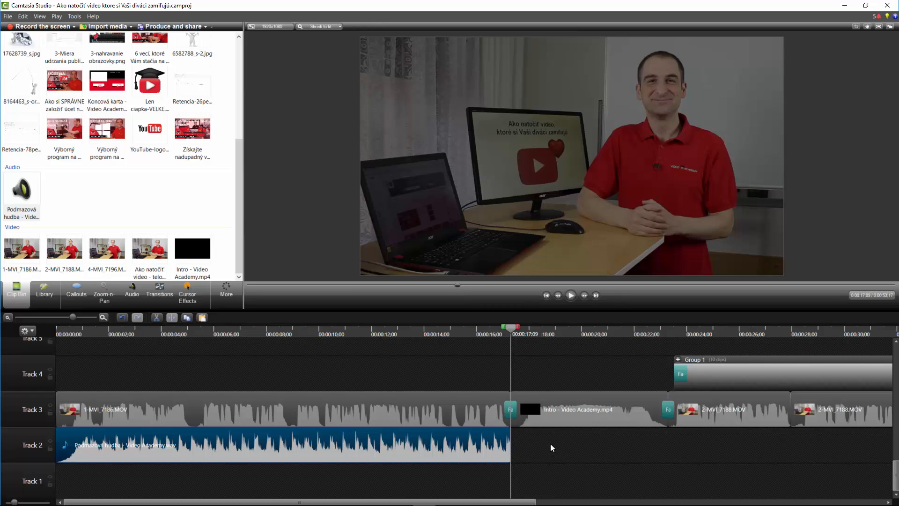
left_click_drag(511, 329, 59, 334)
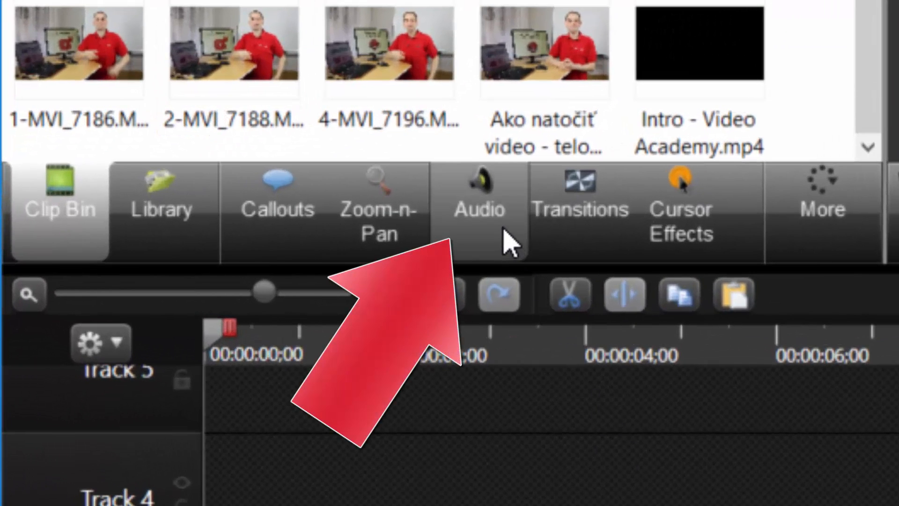
mouse_move(506, 234)
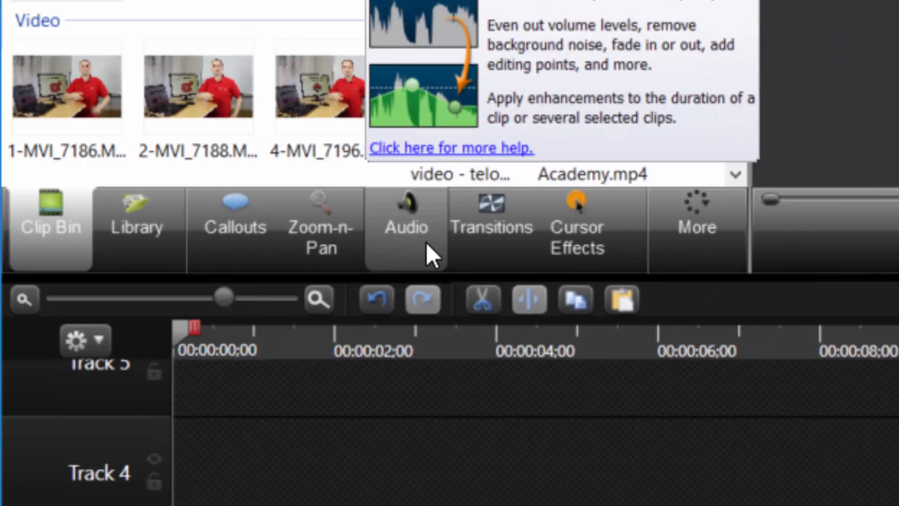
left_click(508, 244)
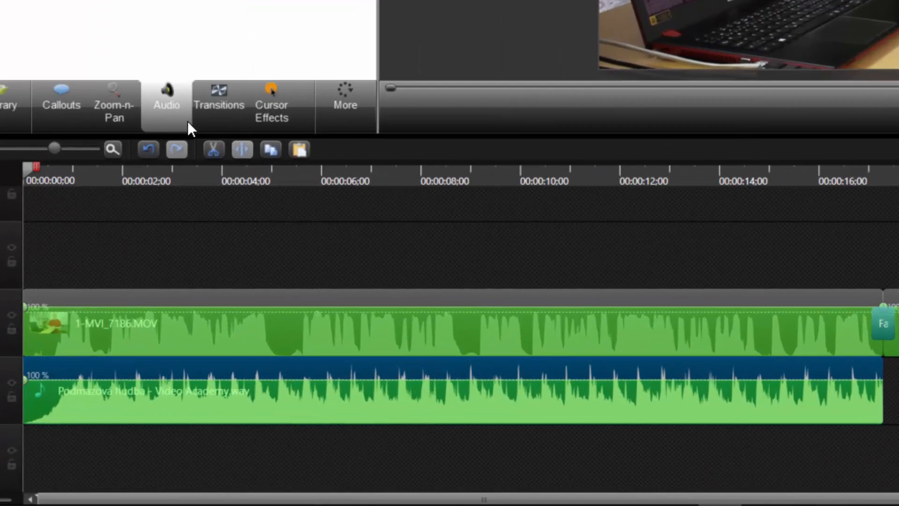
left_click_drag(742, 380, 742, 381)
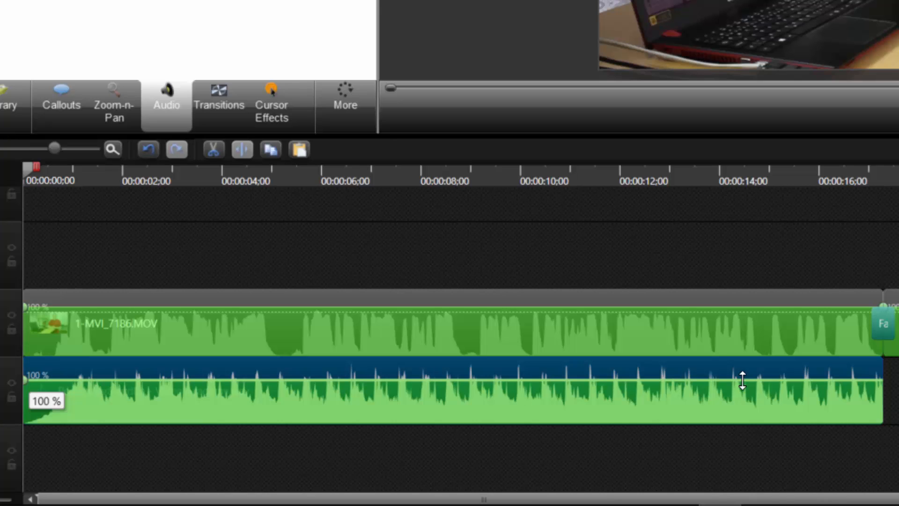
left_click_drag(742, 378, 744, 412)
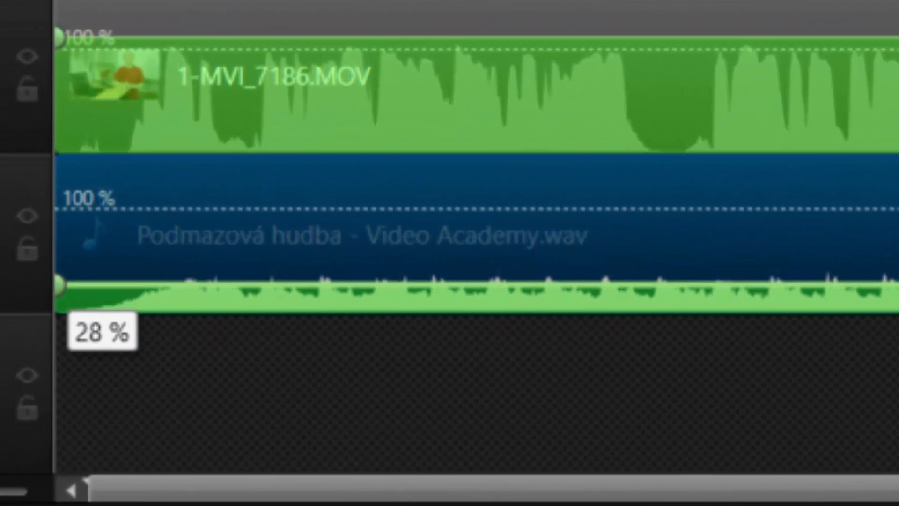
left_click_drag(58, 284, 58, 301)
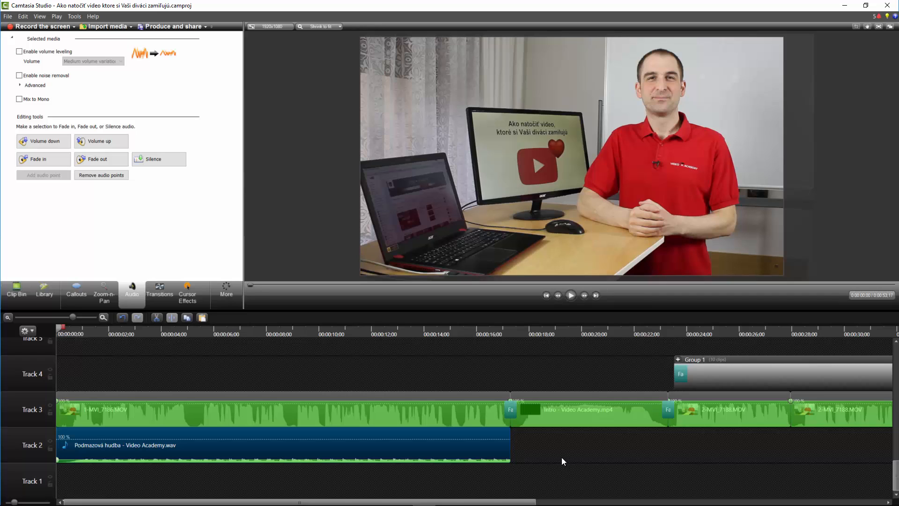
left_click(571, 296)
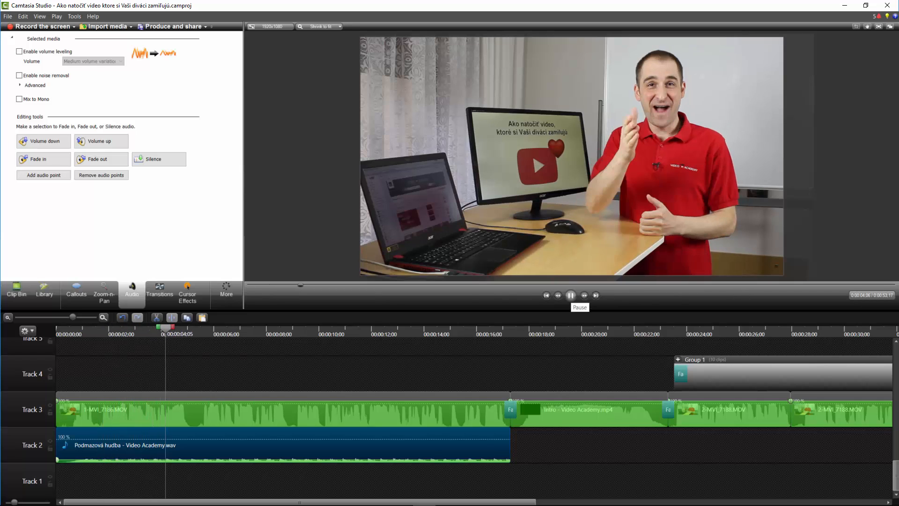
left_click(571, 296)
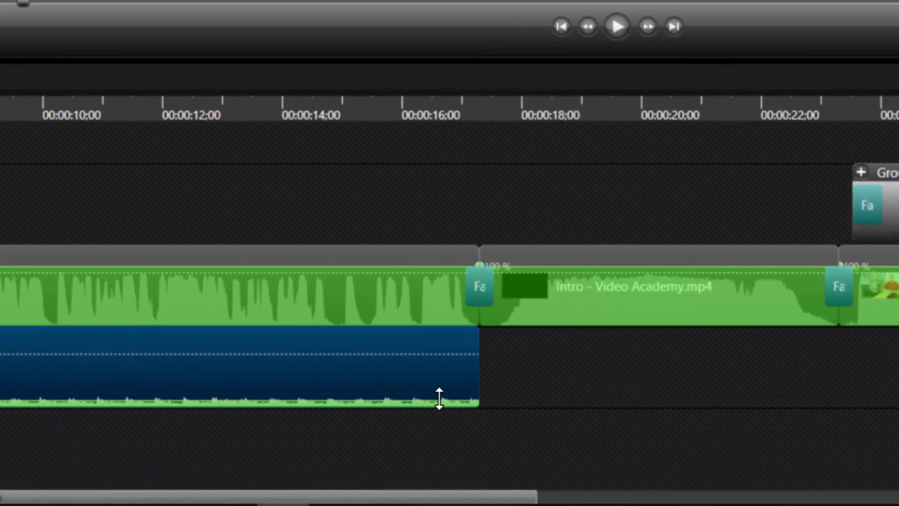
- Fade out the Track 2 music by adding two audio points near the clip's end and lowering the last one to silence
right_click(233, 369)
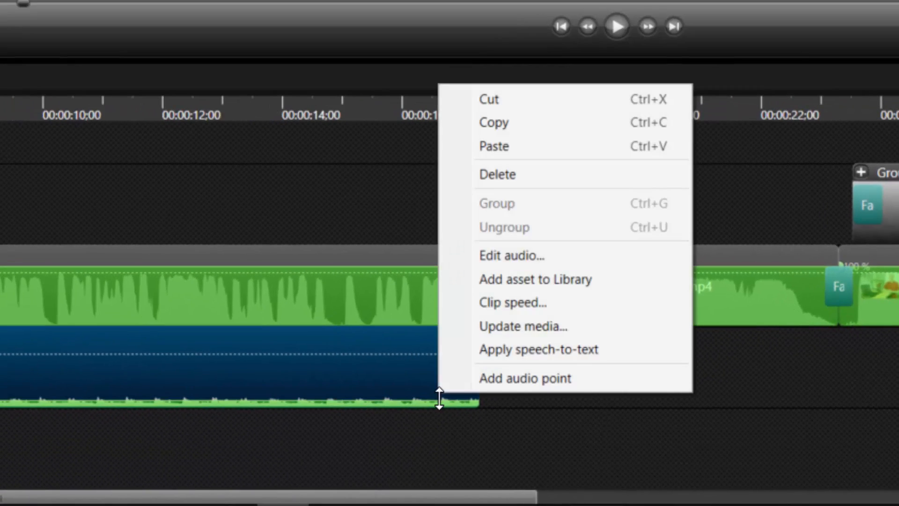
left_click(476, 380)
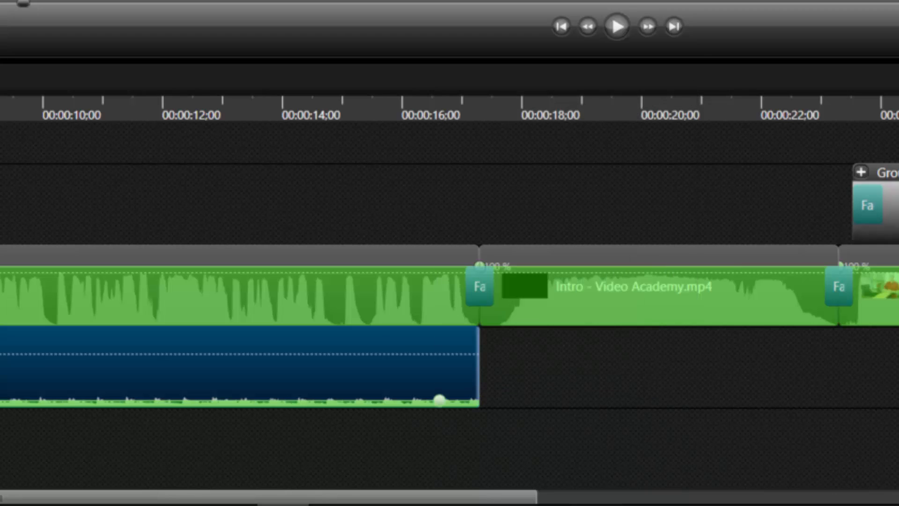
right_click(474, 397)
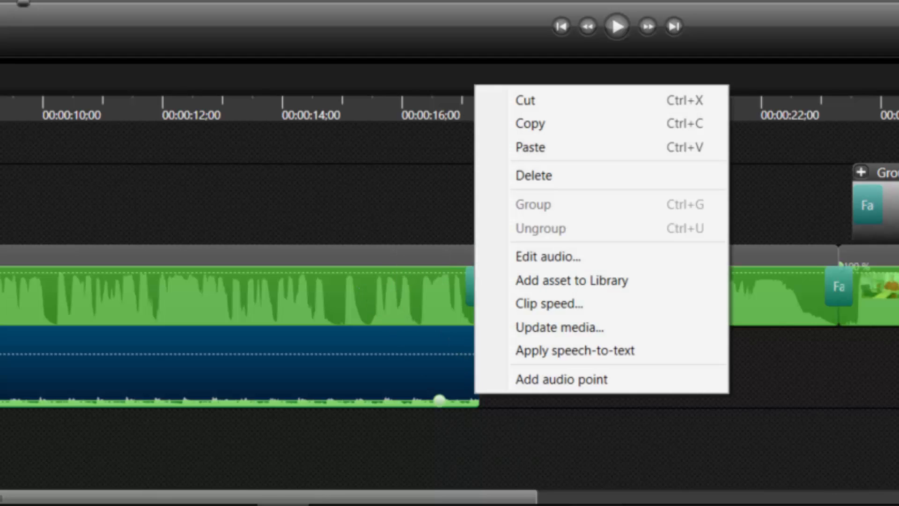
left_click(518, 380)
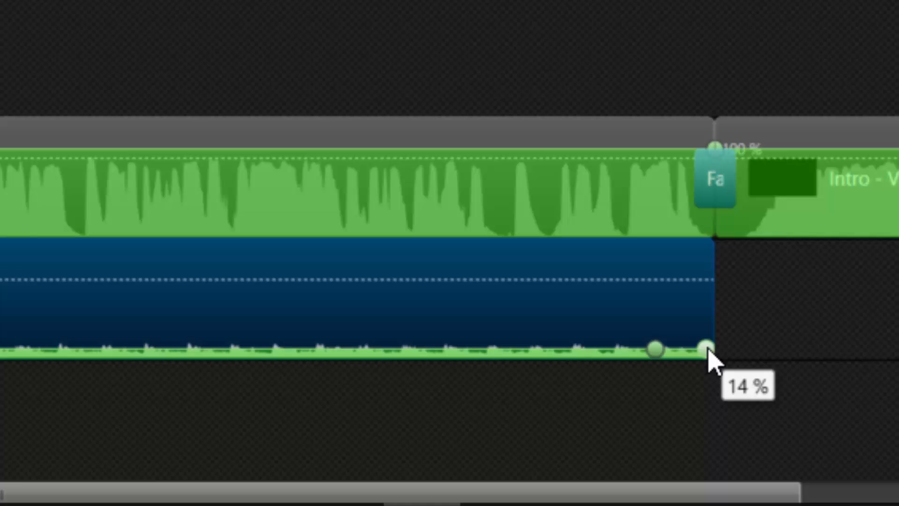
left_click_drag(707, 350, 724, 403)
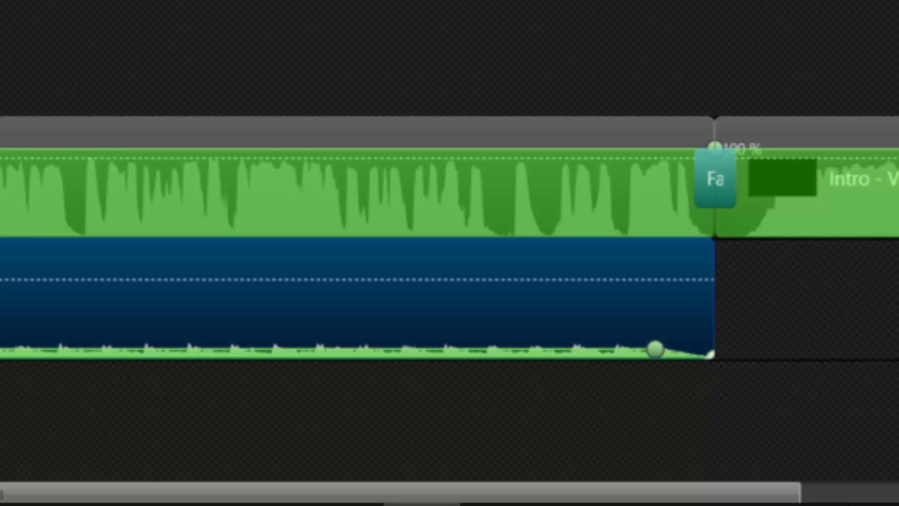
mouse_move(711, 355)
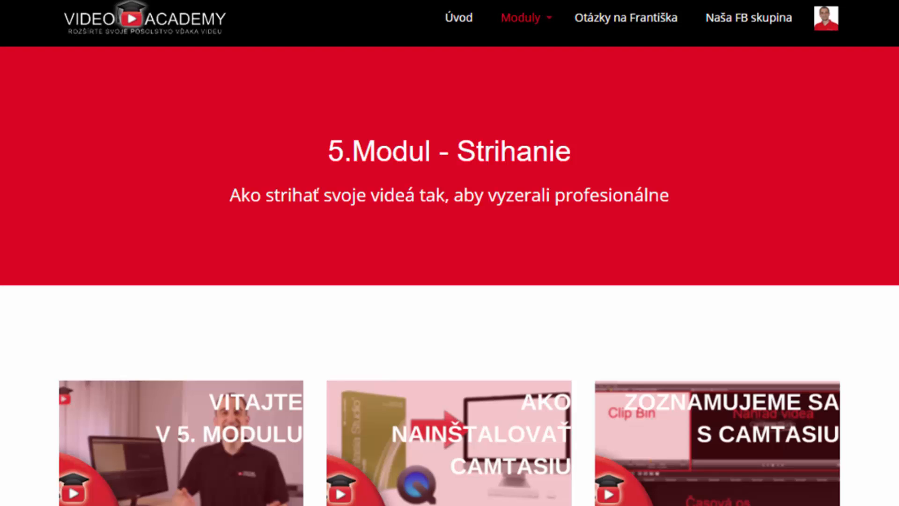
- Look through the lessons on the "5.Modul - Strihanie" course web page
scroll(450, 253, "down", 3)
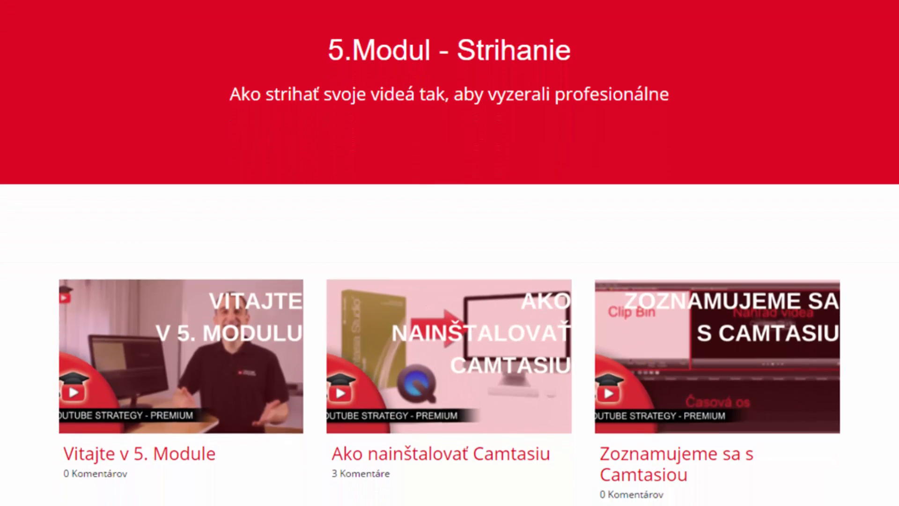
scroll(449, 253, "down", 3)
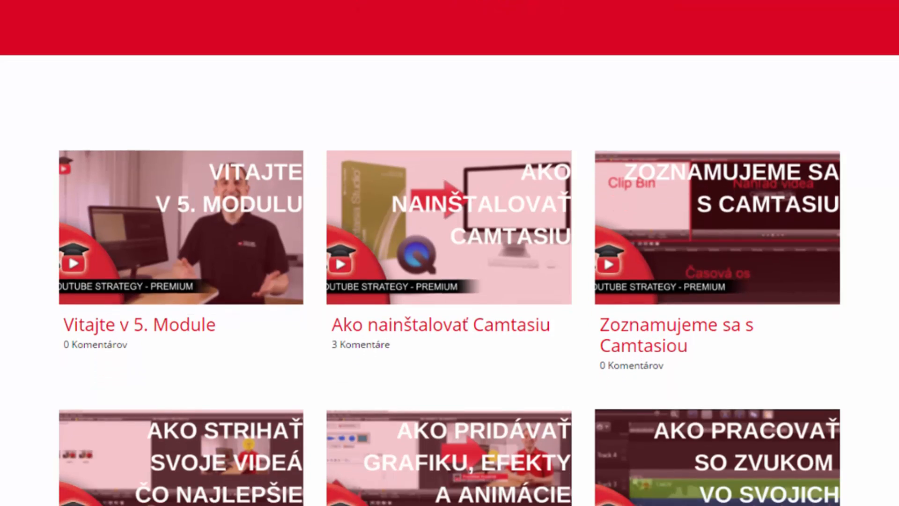
scroll(450, 253, "down", 3)
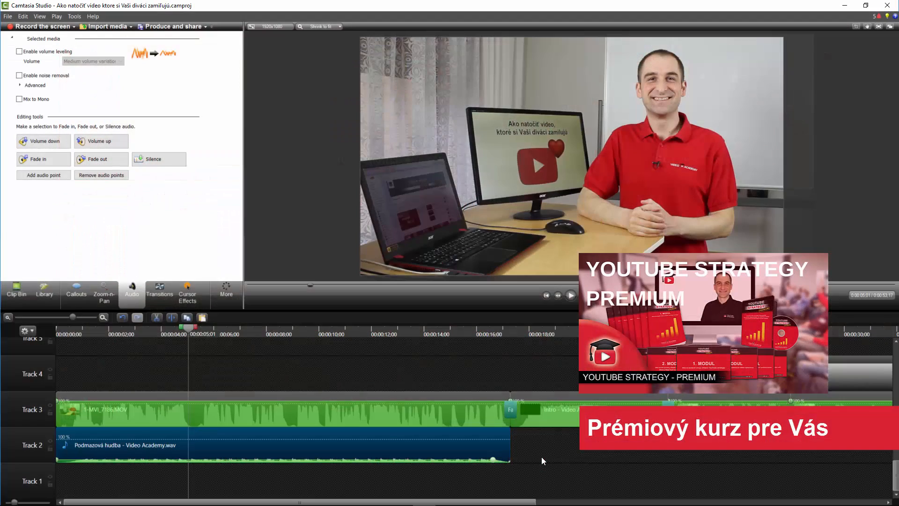